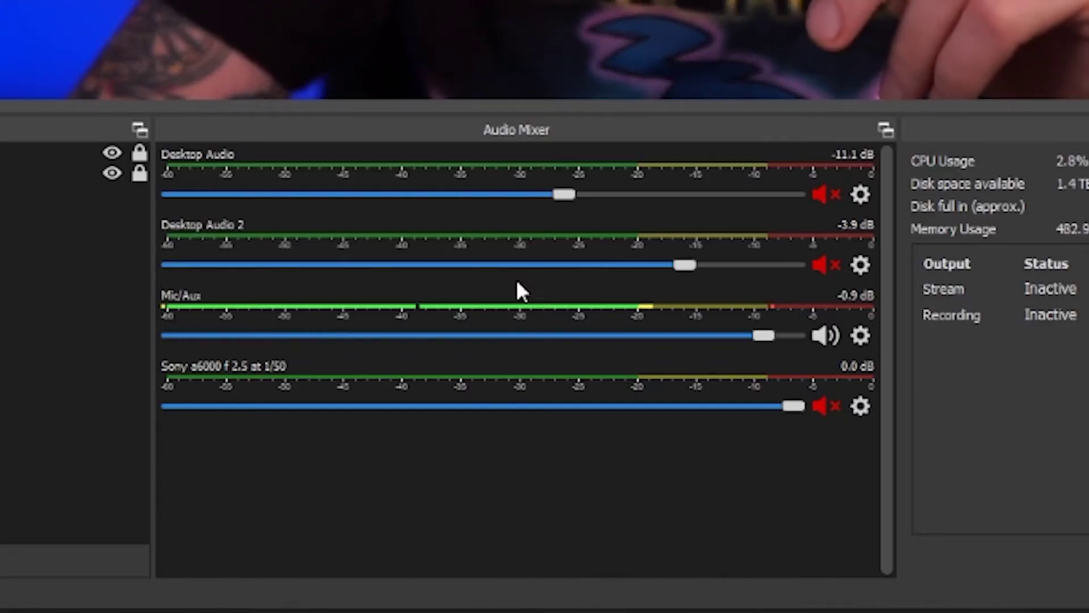
Switch the audio mixer to vertical layout and back to horizontal faders
right_click(544, 425)
left_click(623, 316)
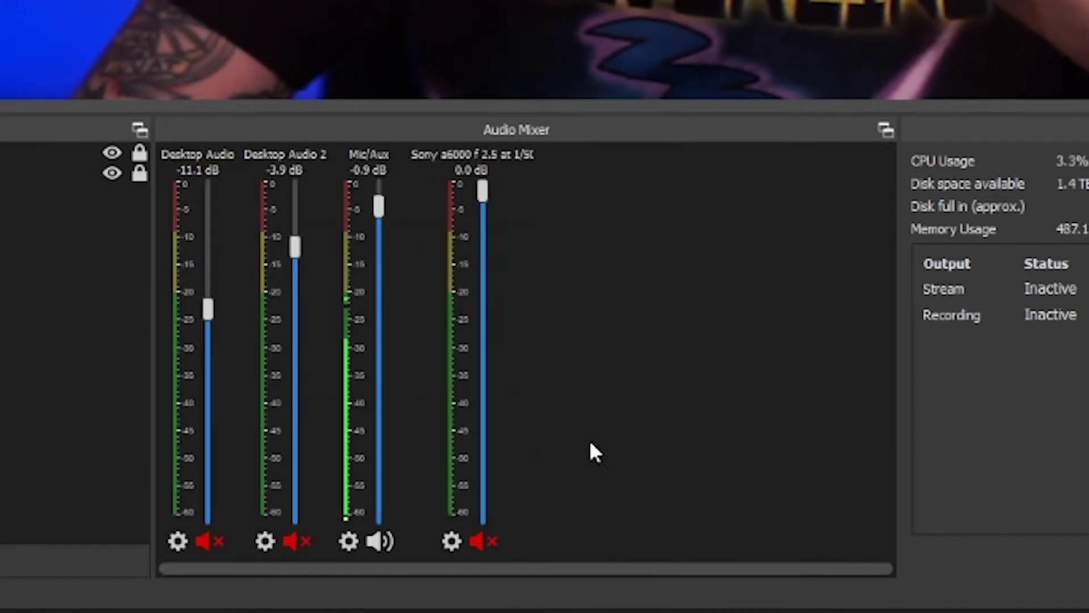
right_click(653, 286)
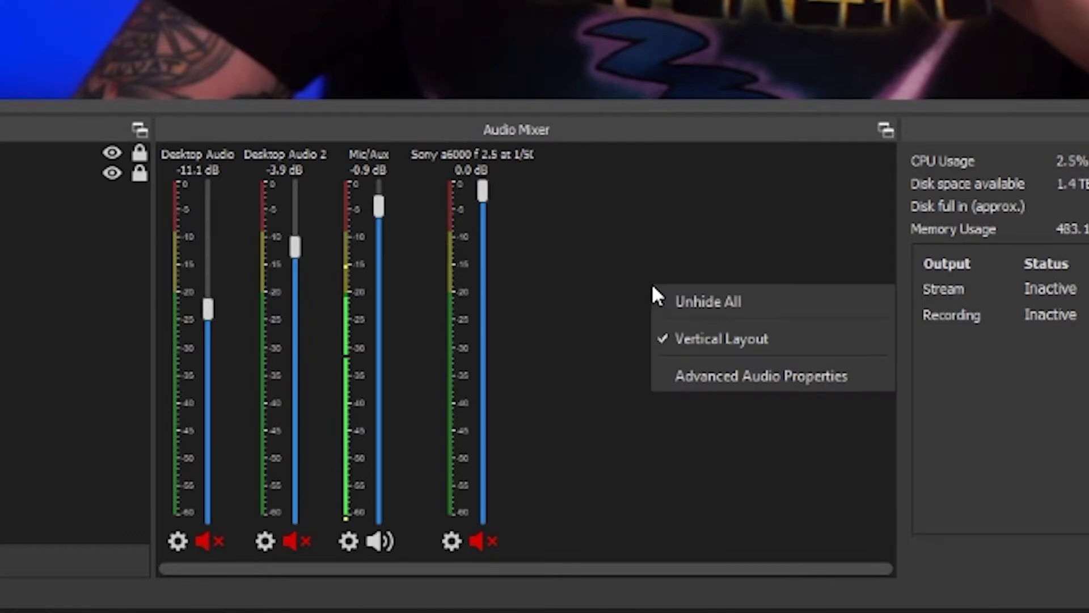
left_click(691, 344)
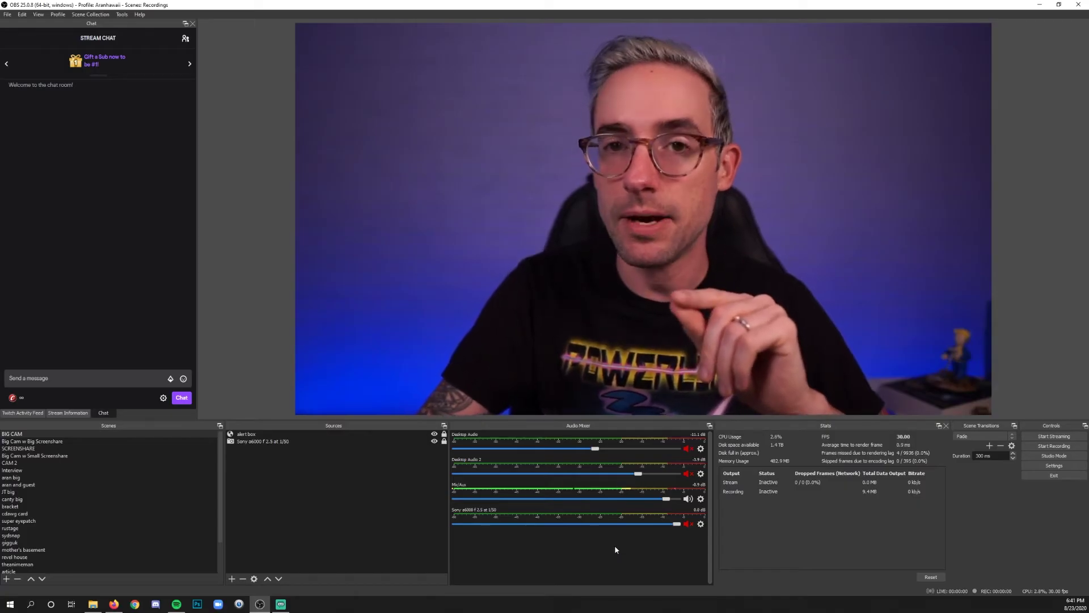
Widen the audio mixer dock, ending with the faders in horizontal layout
right_click(602, 545)
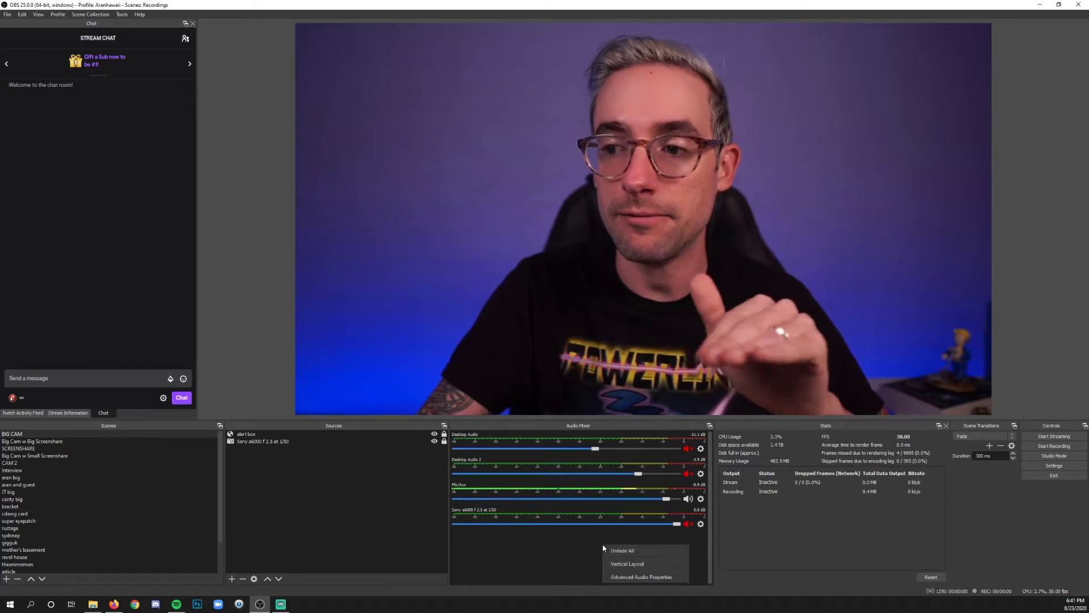
left_click(619, 565)
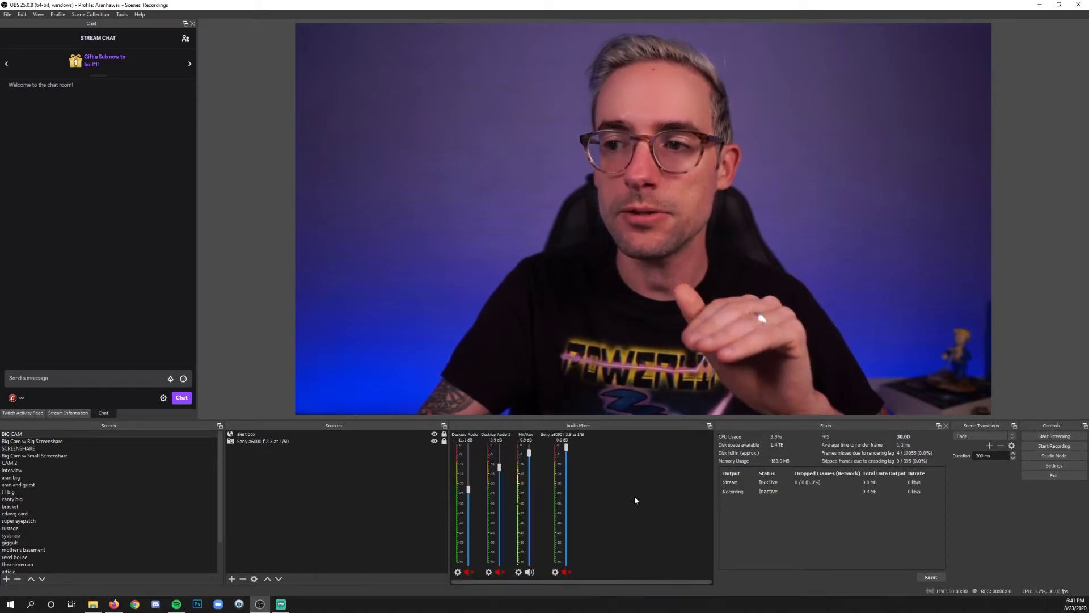
left_click_drag(449, 467, 420, 471)
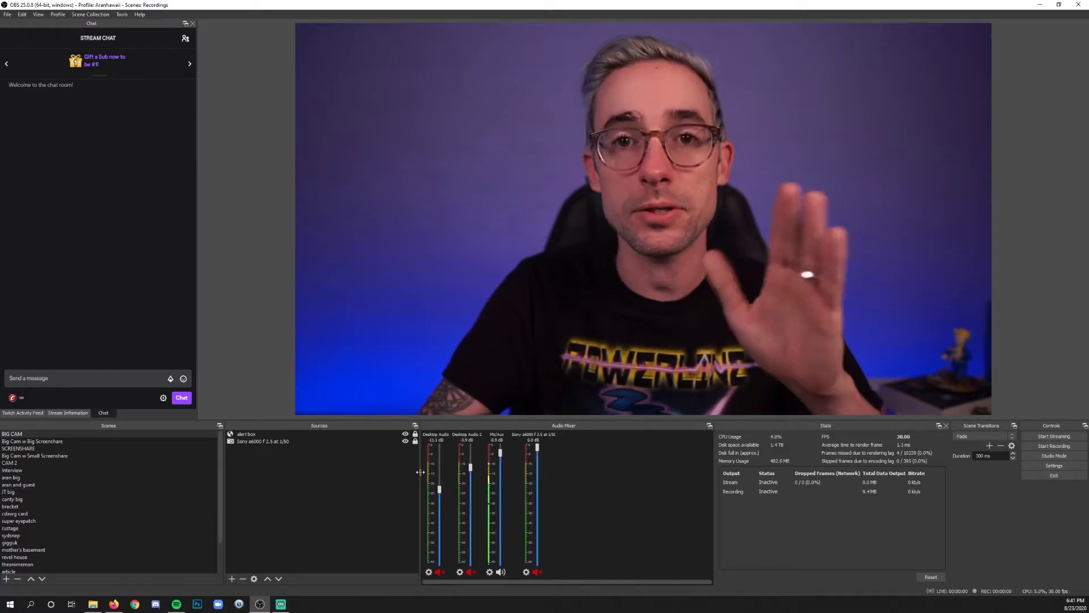
right_click(480, 513)
left_click(487, 566)
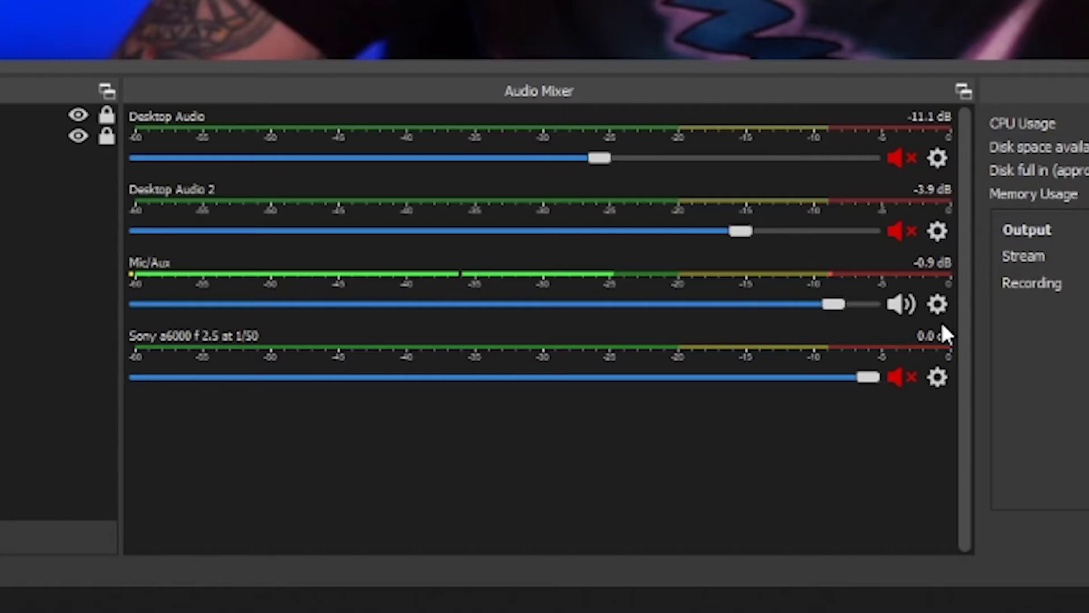
Add a Gain filter, keeping the default name Gain, to the Mic/Aux source
left_click(937, 305)
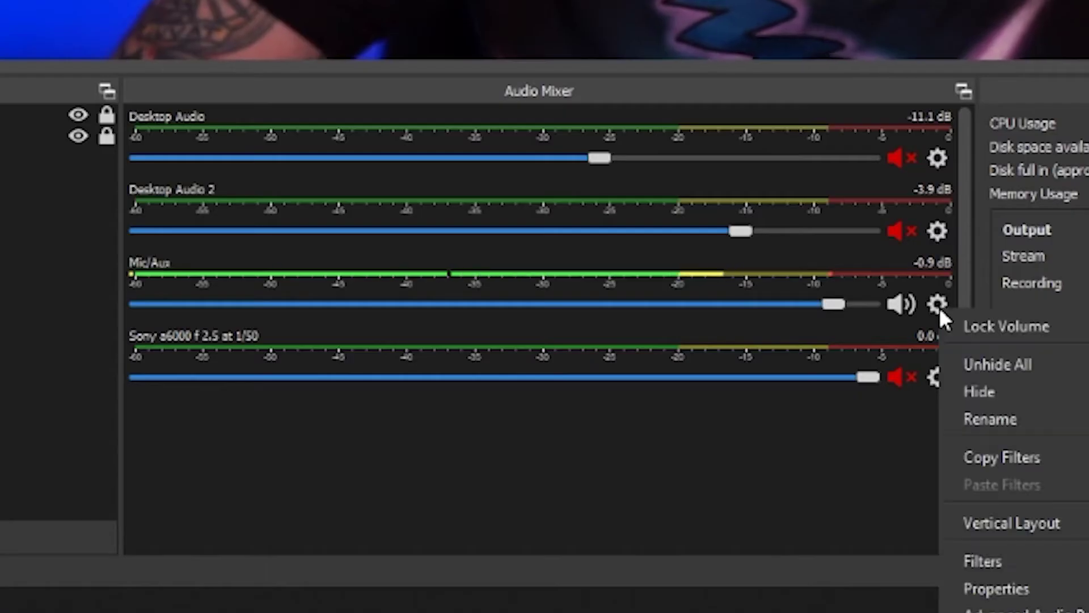
left_click(1003, 559)
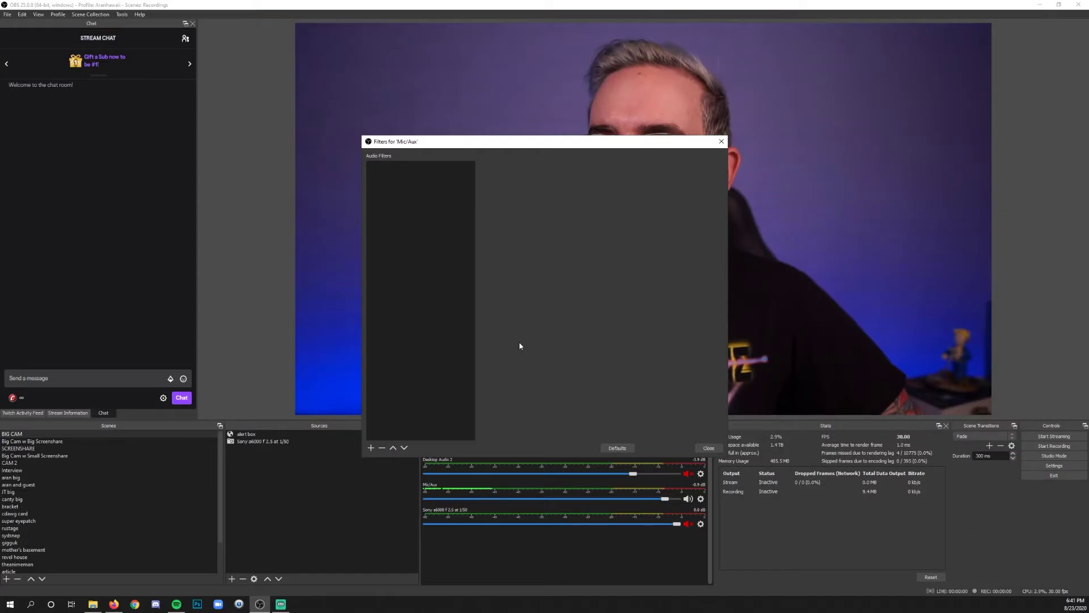
left_click(372, 448)
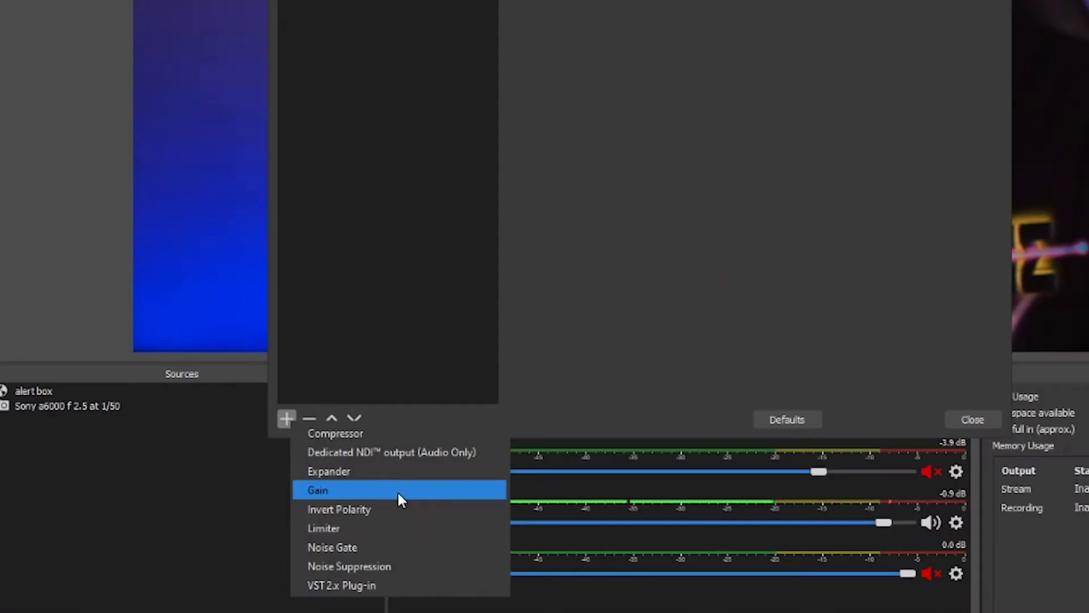
left_click(397, 490)
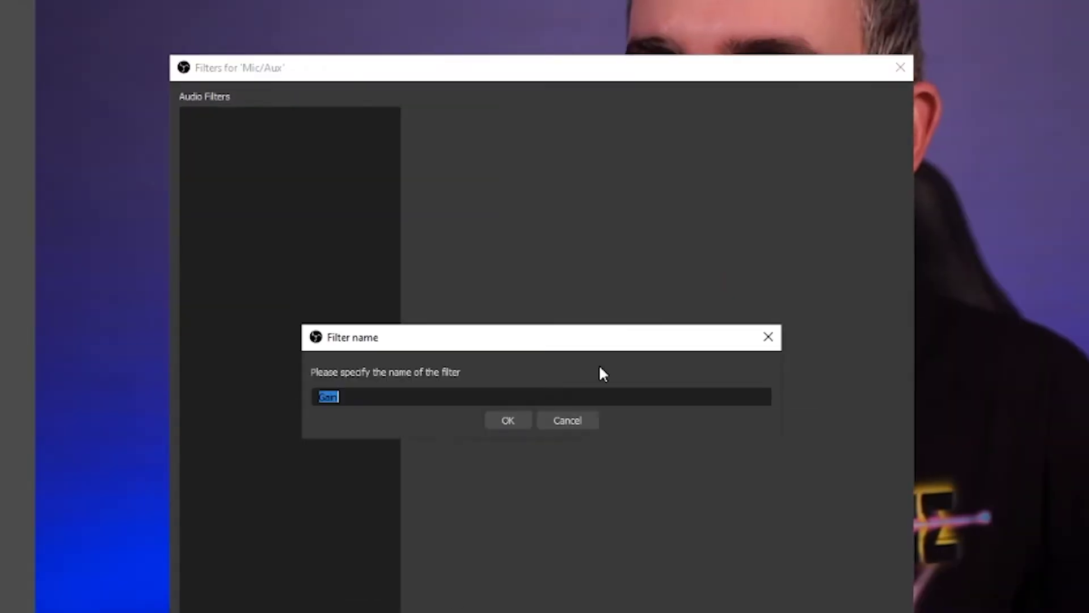
left_click(510, 419)
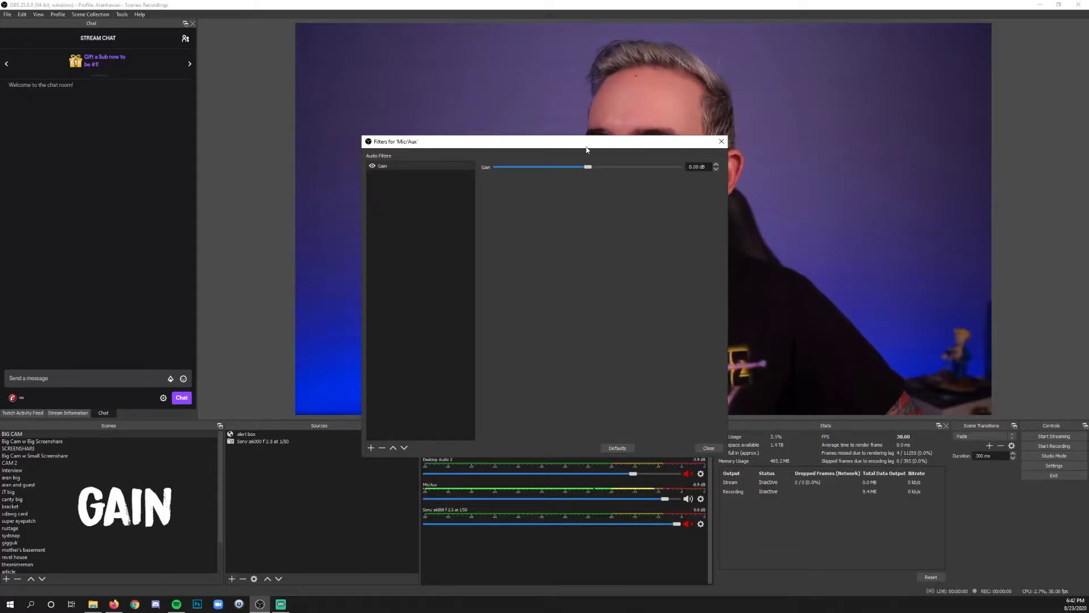
Test Mic/Aux gain at levels from 7.30 dB to -9.00 dB, leaving it at 0.10 dB
left_click_drag(587, 149, 377, 118)
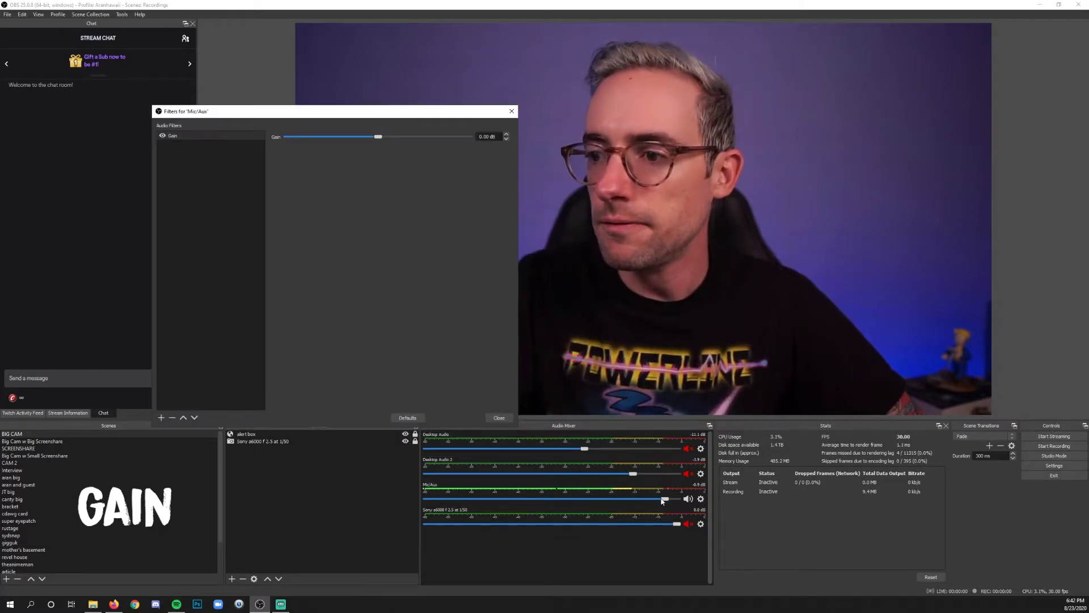
left_click_drag(662, 500, 666, 501)
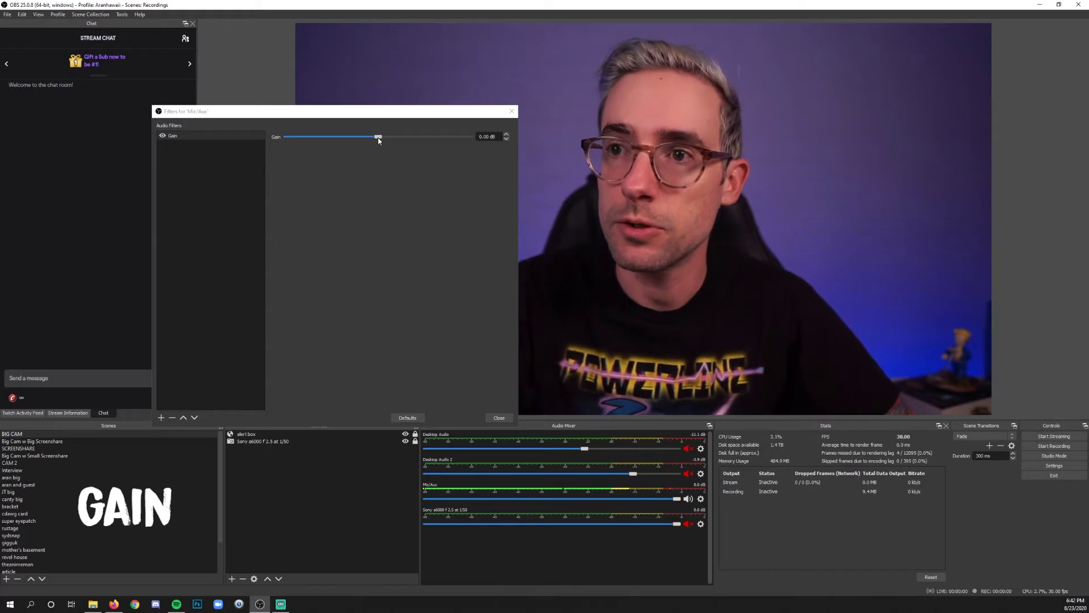
left_click_drag(378, 139, 383, 138)
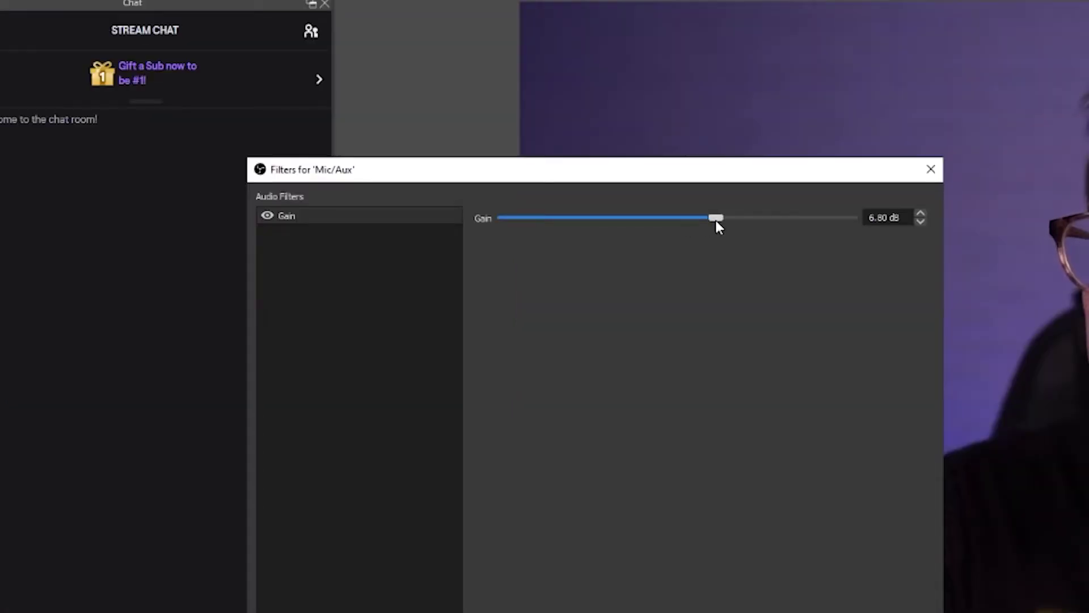
left_click_drag(716, 221, 684, 221)
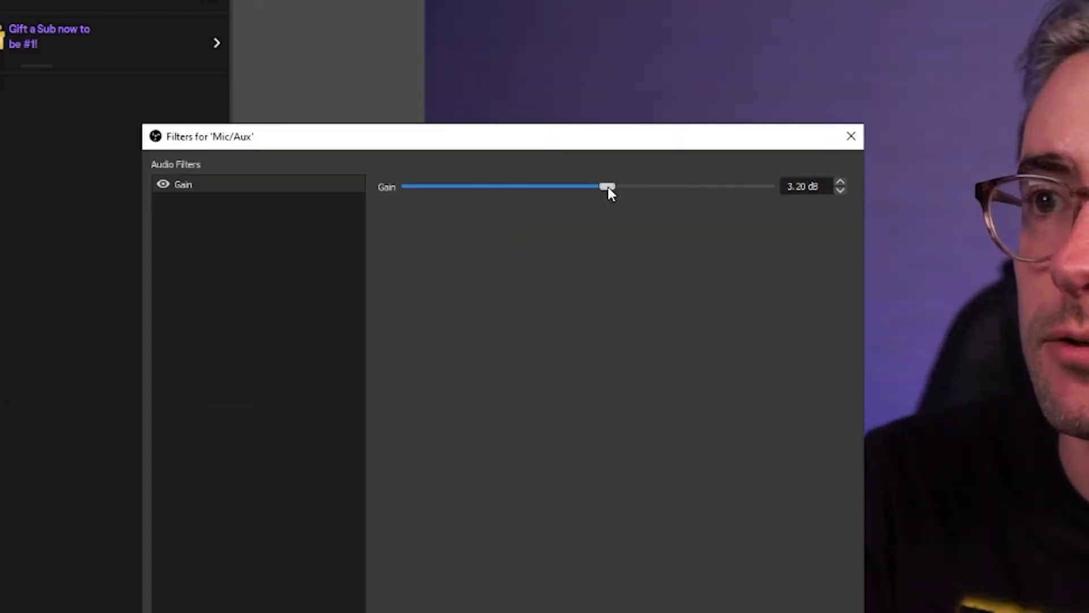
left_click_drag(608, 187, 536, 189)
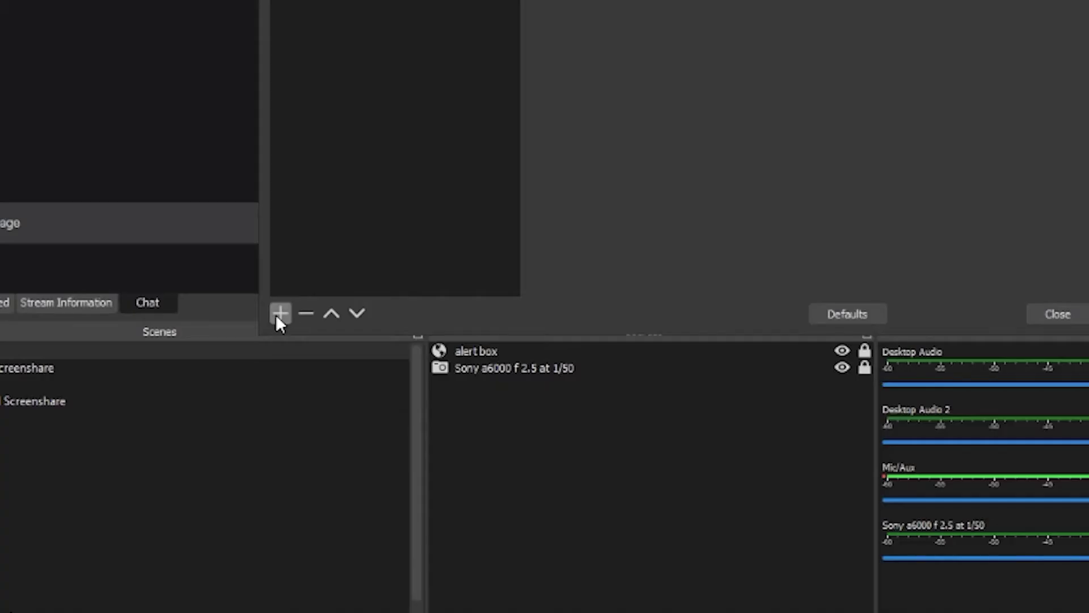
Add a Noise Gate filter to Mic/Aux after Gain, accepting its default name
left_click(276, 314)
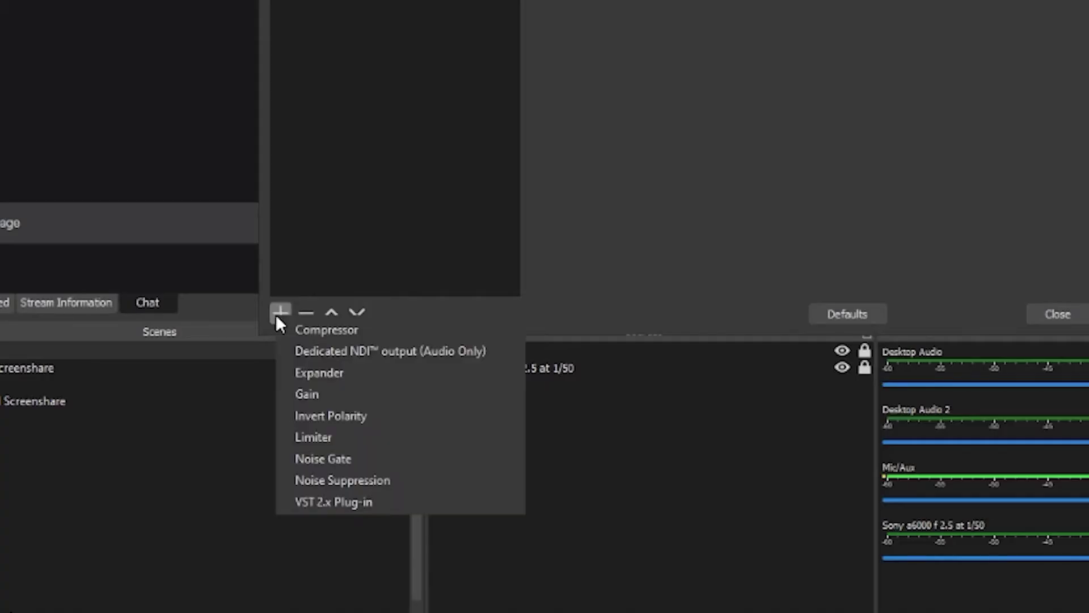
left_click(354, 458)
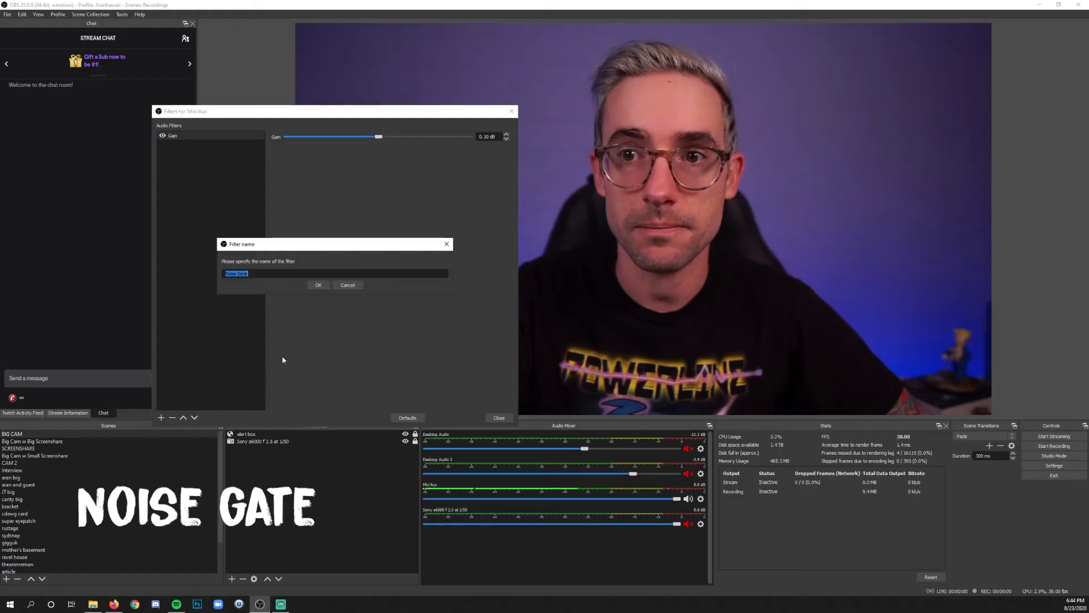
left_click(319, 285)
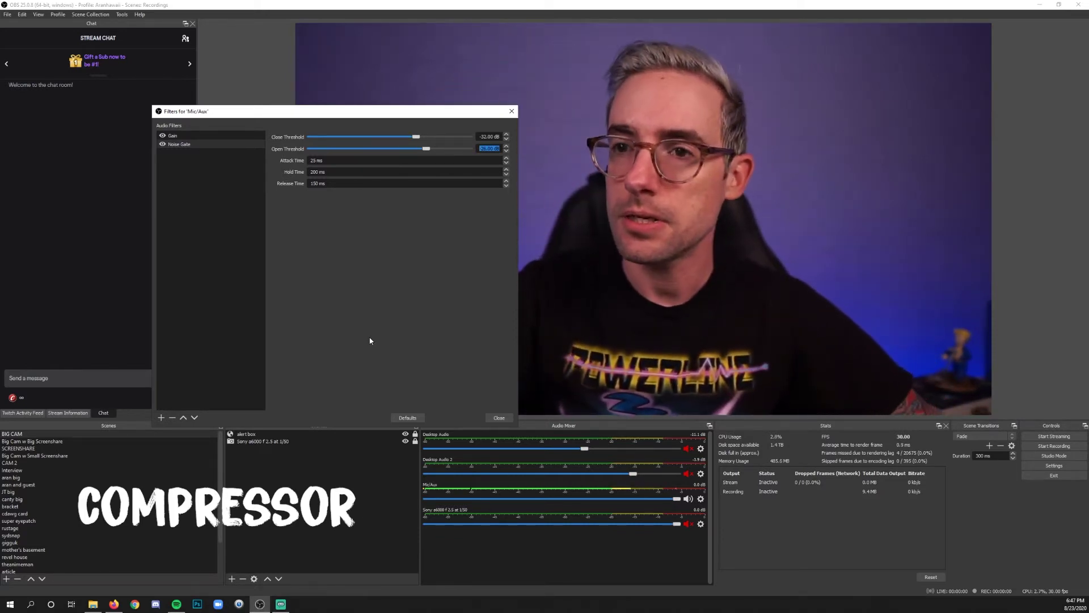
Add a Compressor filter after Noise Gate, keeping the default name Compressor
left_click(162, 417)
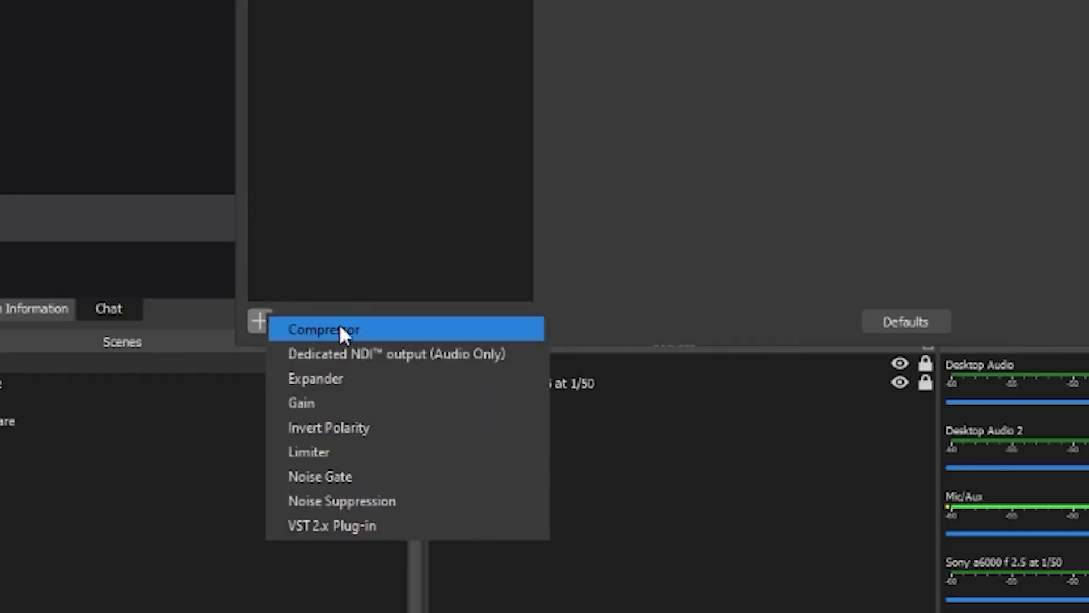
left_click(193, 423)
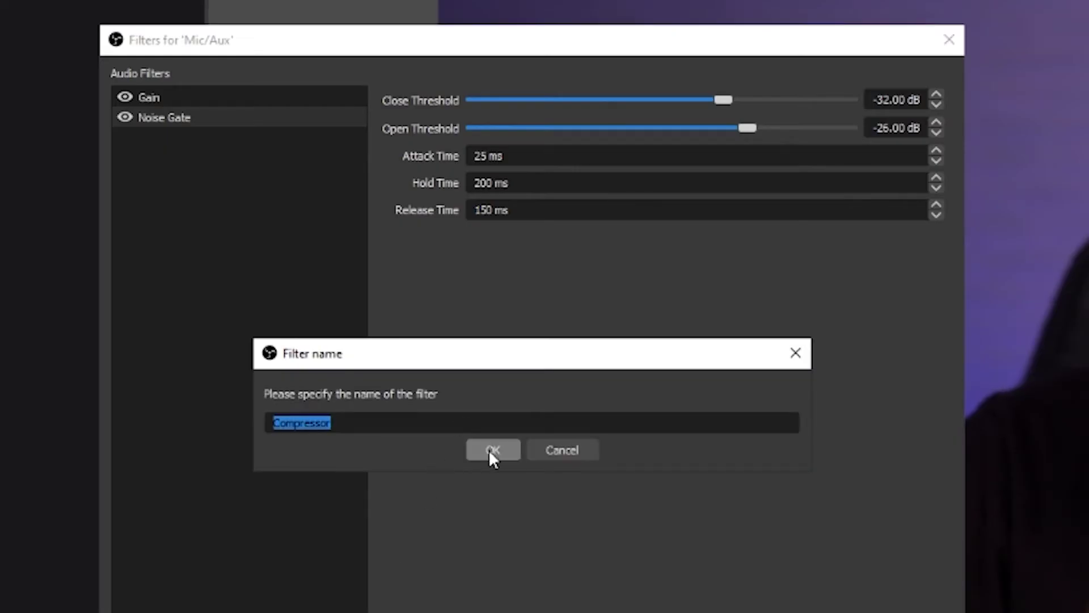
left_click(492, 452)
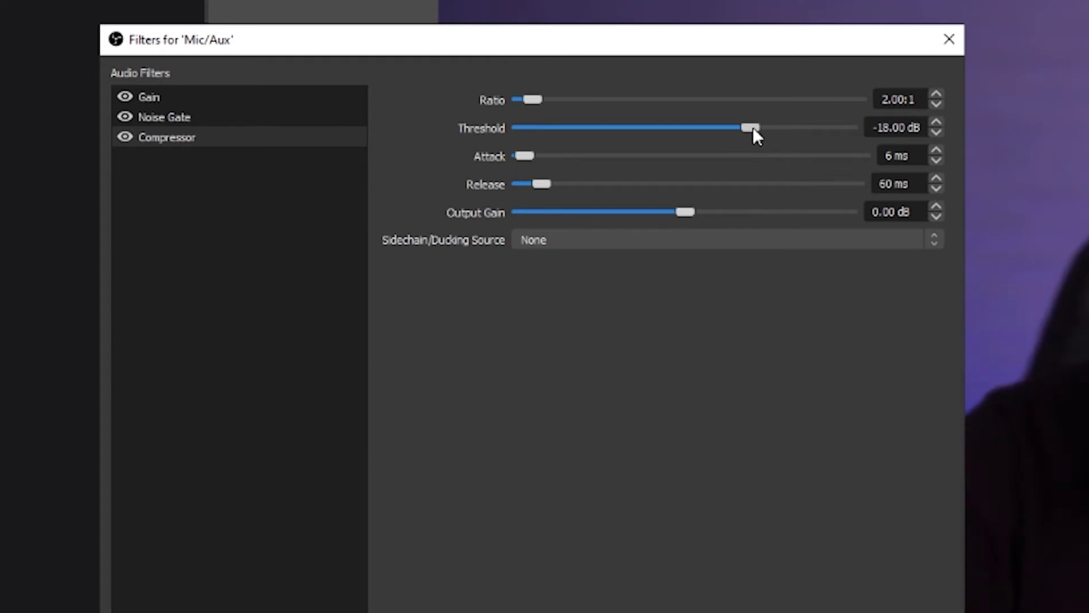
Drag the Compressor threshold slider down to -25.80 dB
left_click_drag(753, 128, 708, 129)
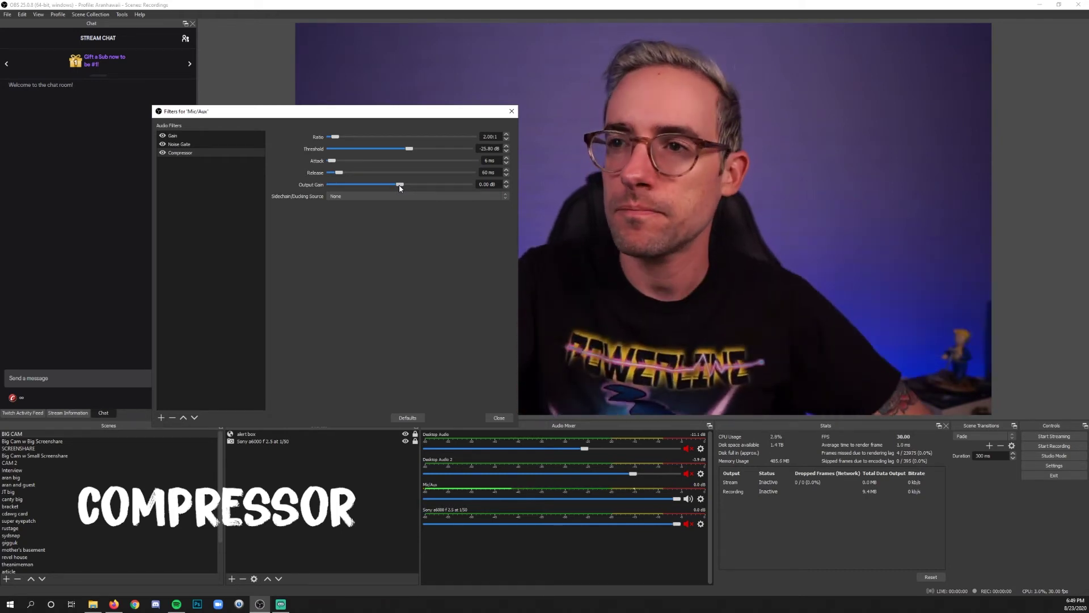
Close the Mic/Aux filters window and bring up the Mic/Aux source options
left_click(499, 417)
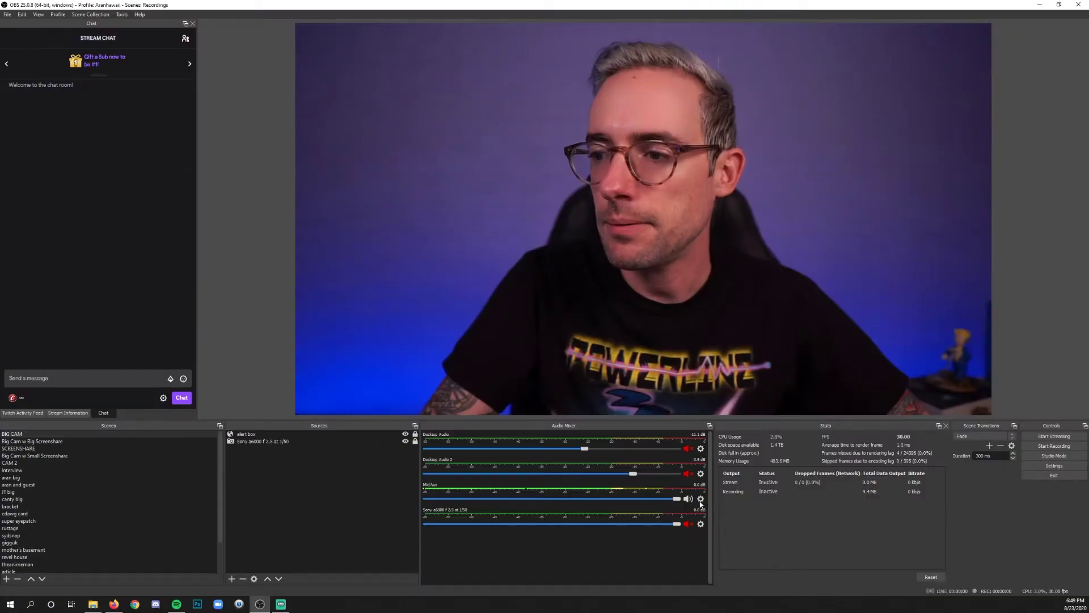
left_click(884, 344)
Reopen Mic/Aux filters, toggle the Compressor to compare, and lower its output gain below 0 dB
left_click(709, 589)
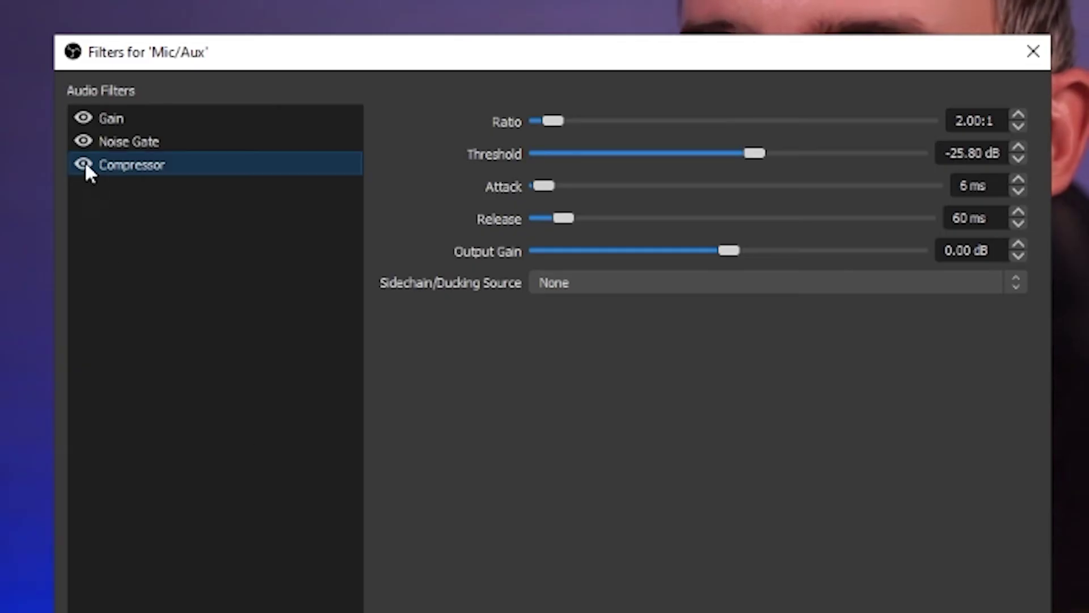
left_click(83, 164)
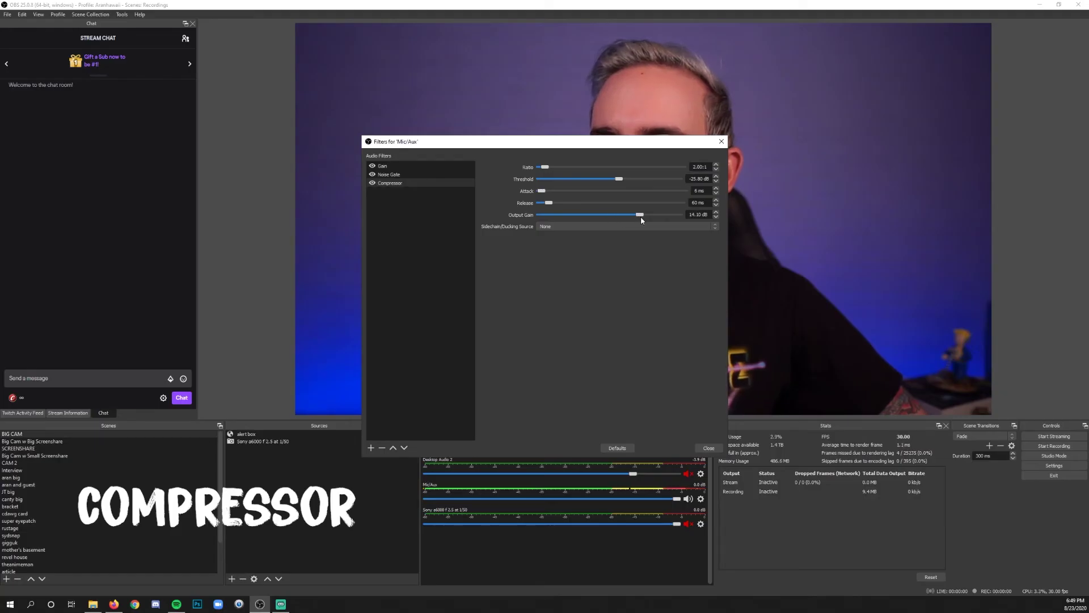
left_click_drag(636, 215, 582, 218)
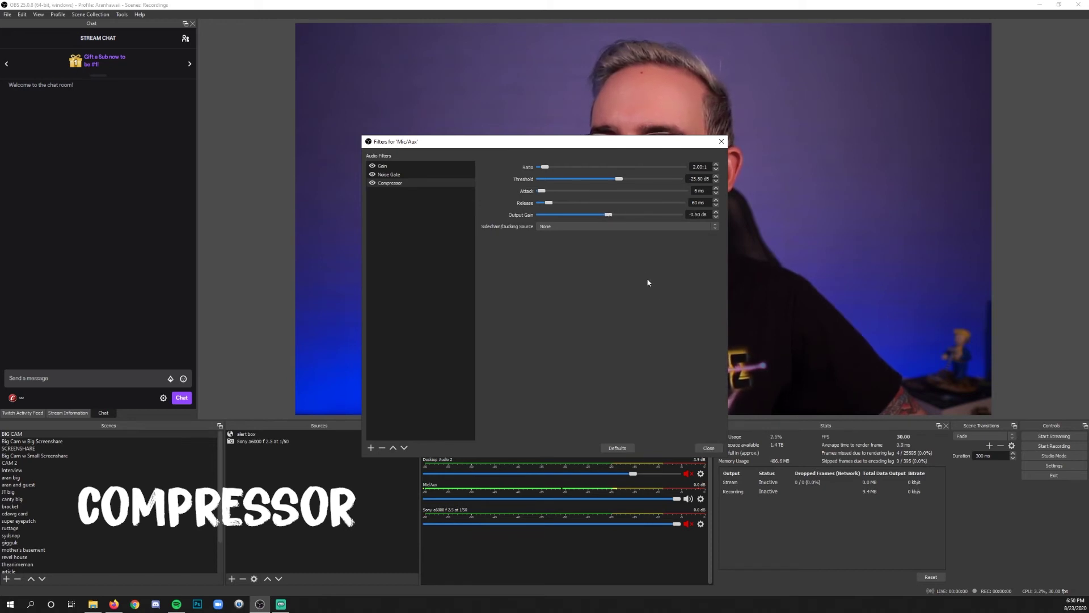
Close the Filters for 'Mic/Aux' window, keeping the Compressor settings
left_click(711, 449)
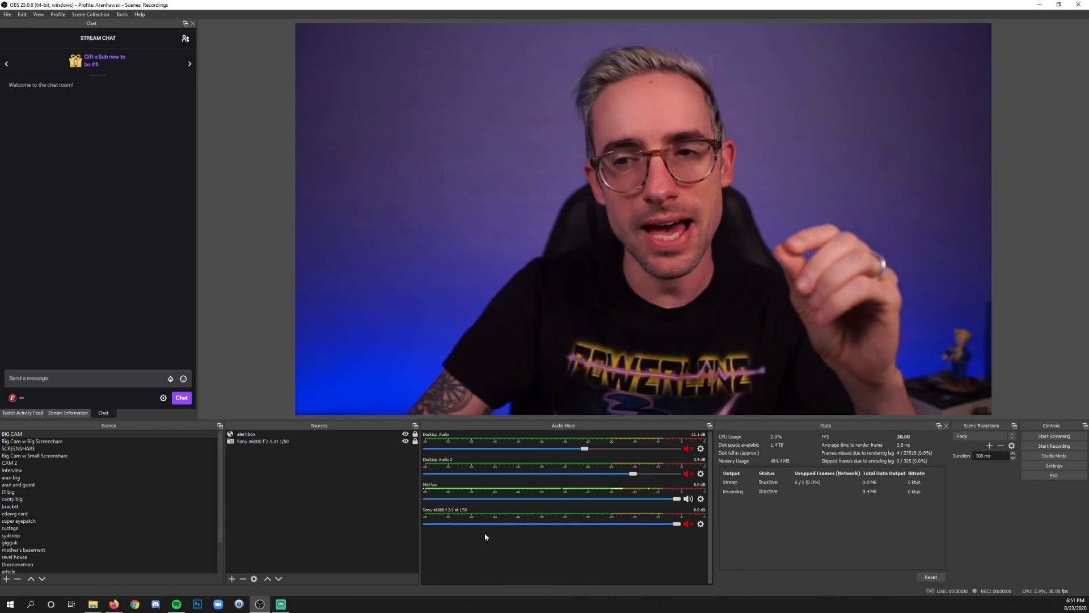
Set the Mic/Aux sync offset to 200 ms in Advanced Audio Properties, then close it
right_click(554, 549)
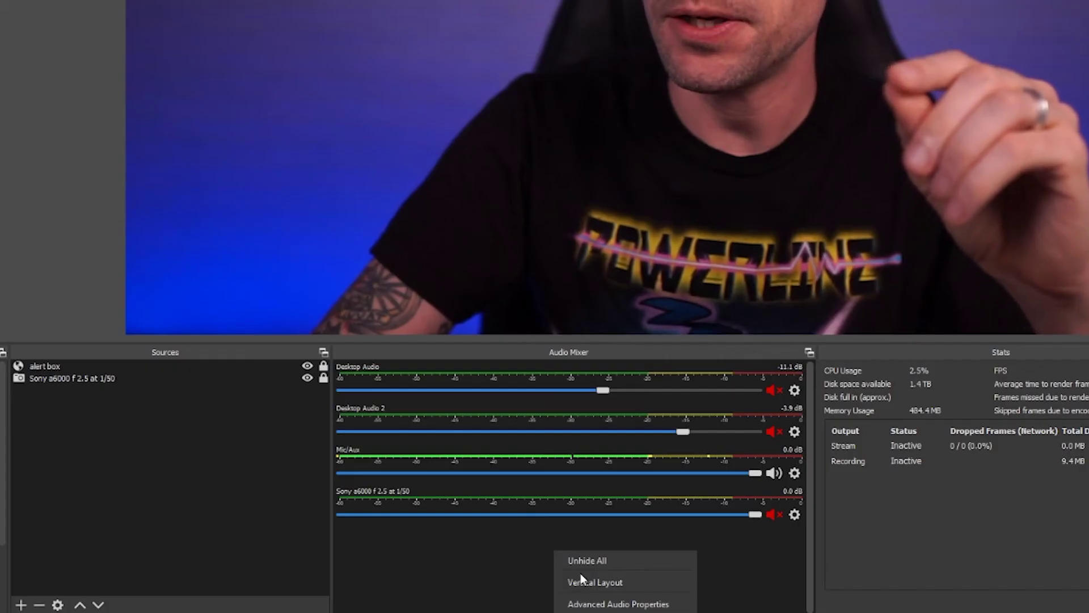
left_click(618, 604)
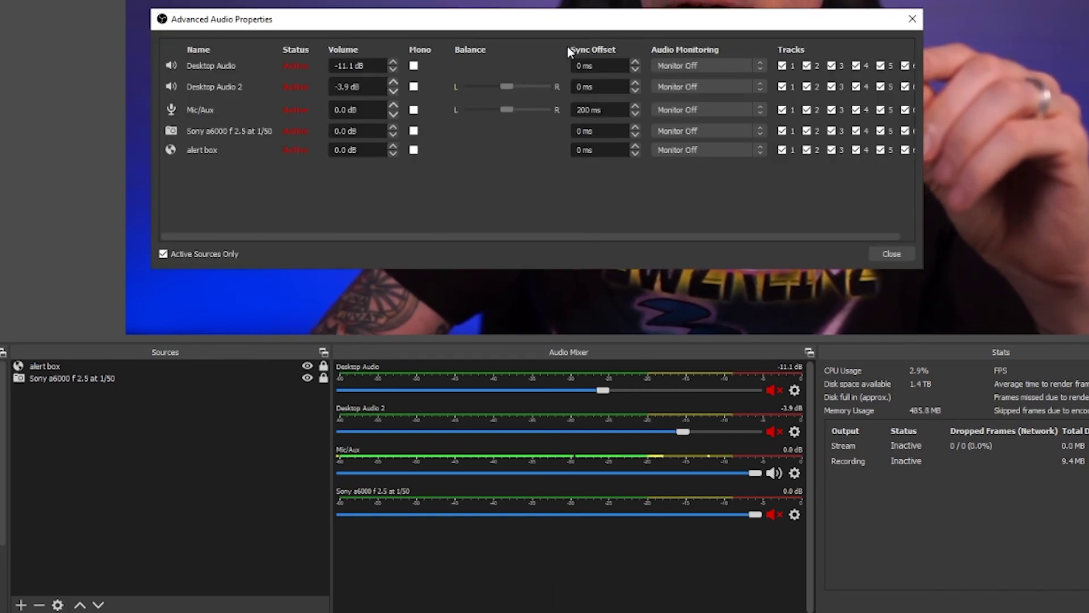
double_click(590, 109)
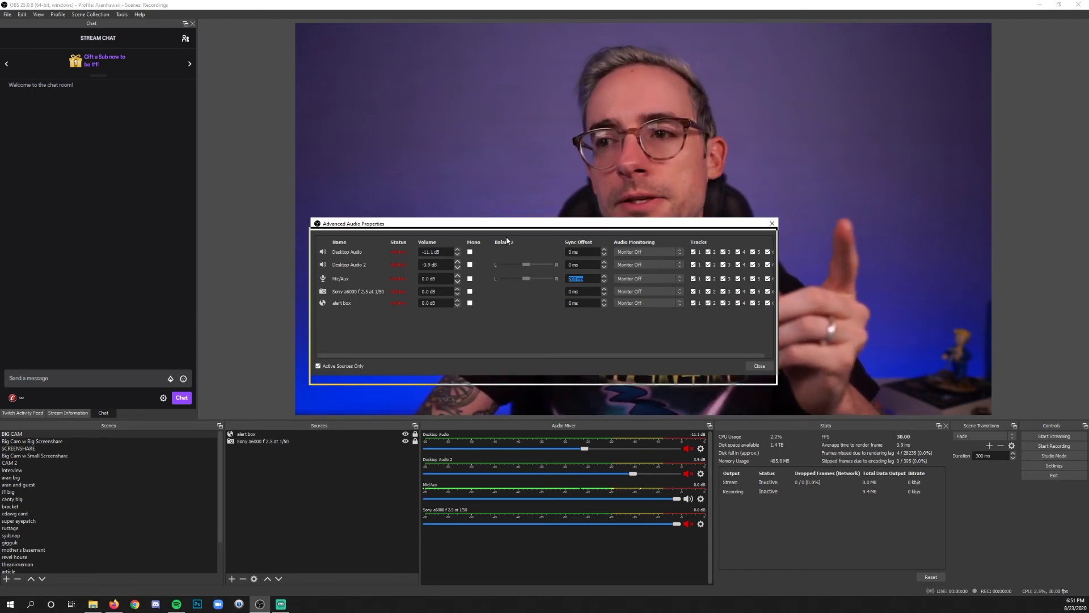
left_click_drag(508, 228, 507, 239)
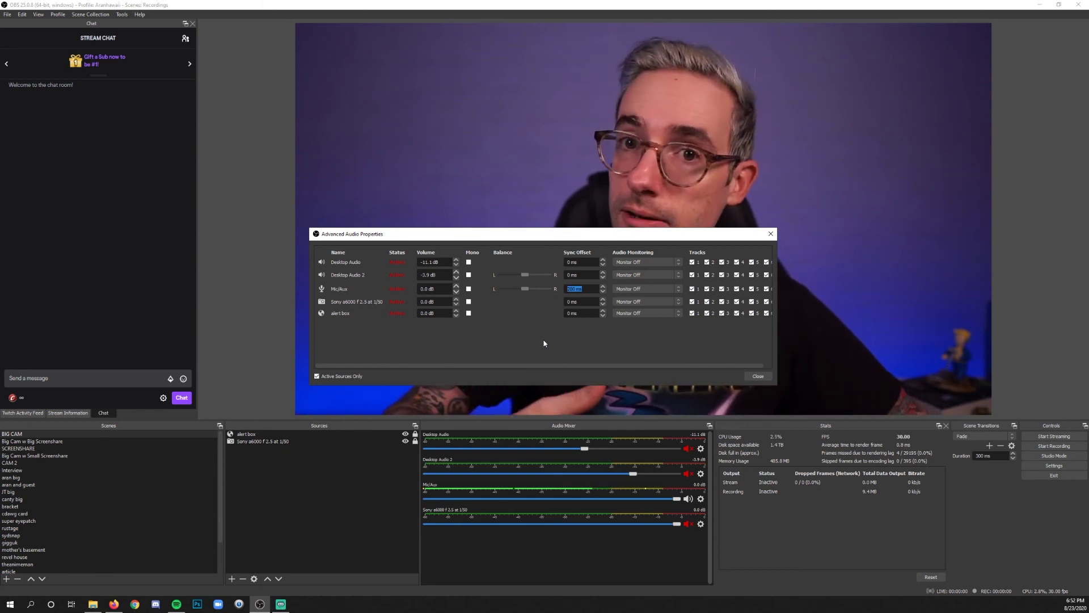
left_click(758, 376)
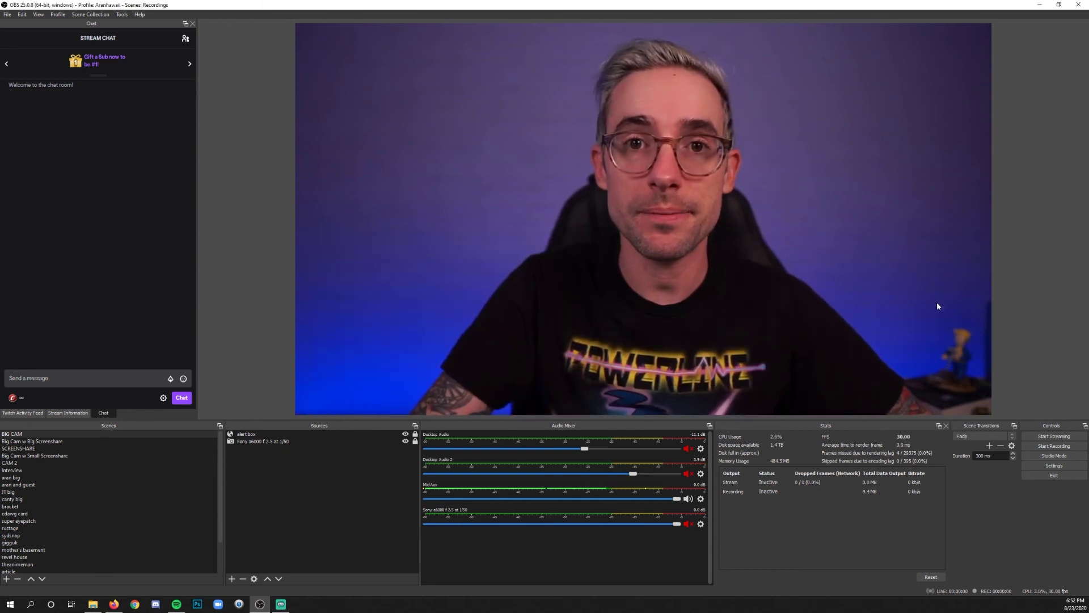